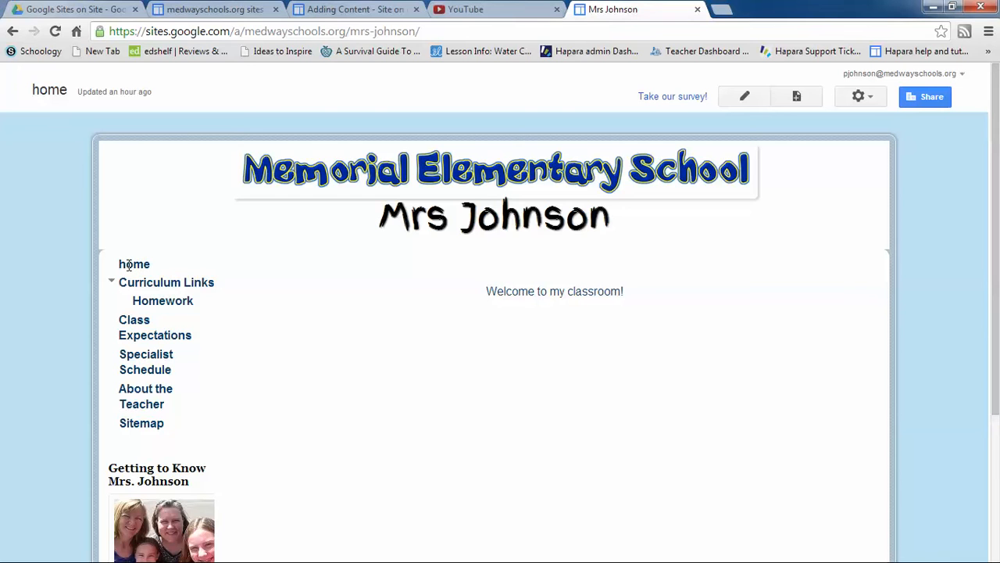
# Step: Open the home page for editing with the cursor in the empty section below the welcome line
pyautogui.click(488, 223)
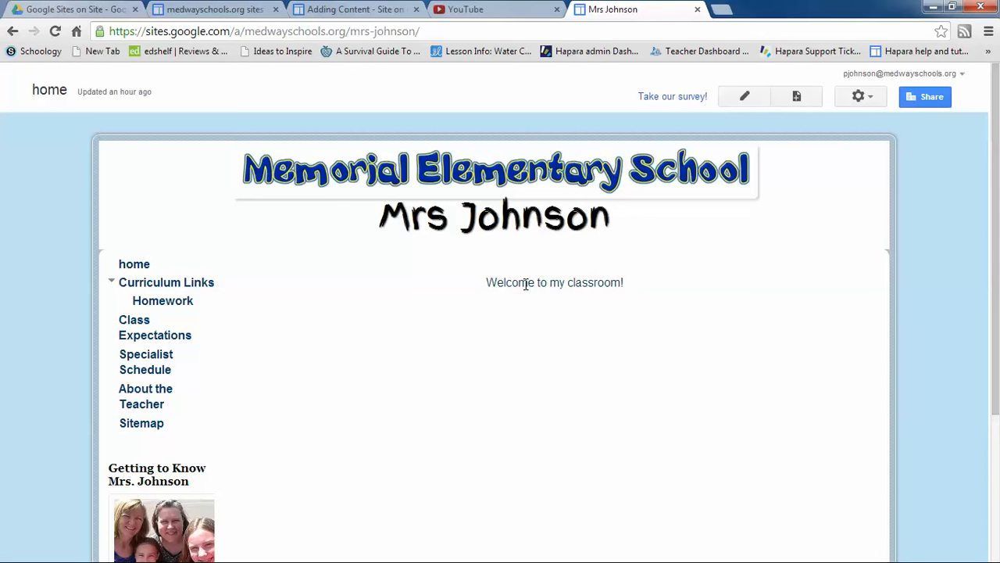
pyautogui.click(744, 97)
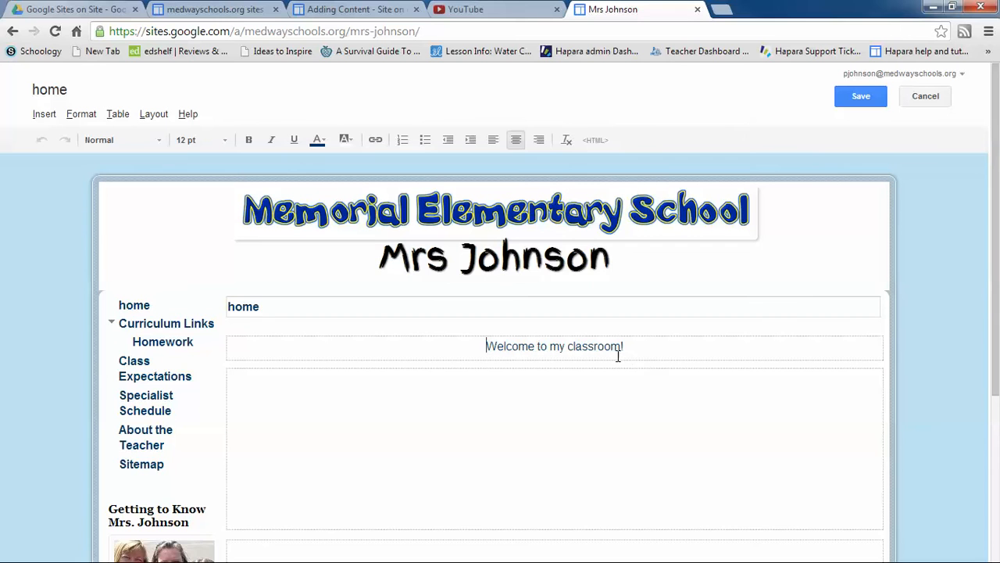
pyautogui.click(561, 408)
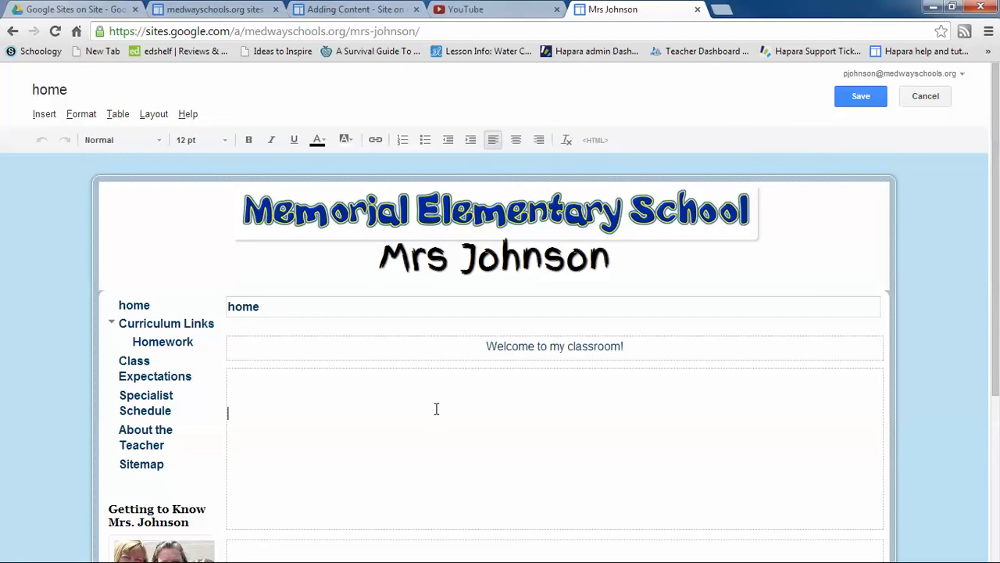
pyautogui.click(280, 377)
pyautogui.write('HEy clka;foi')
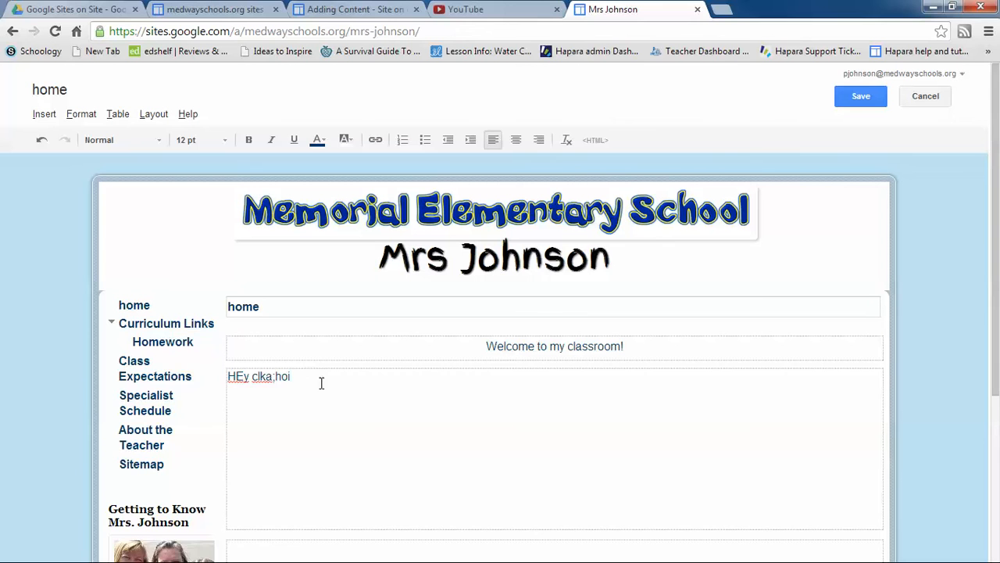
pyautogui.tripleClick(275, 381)
pyautogui.press('BackSpace')
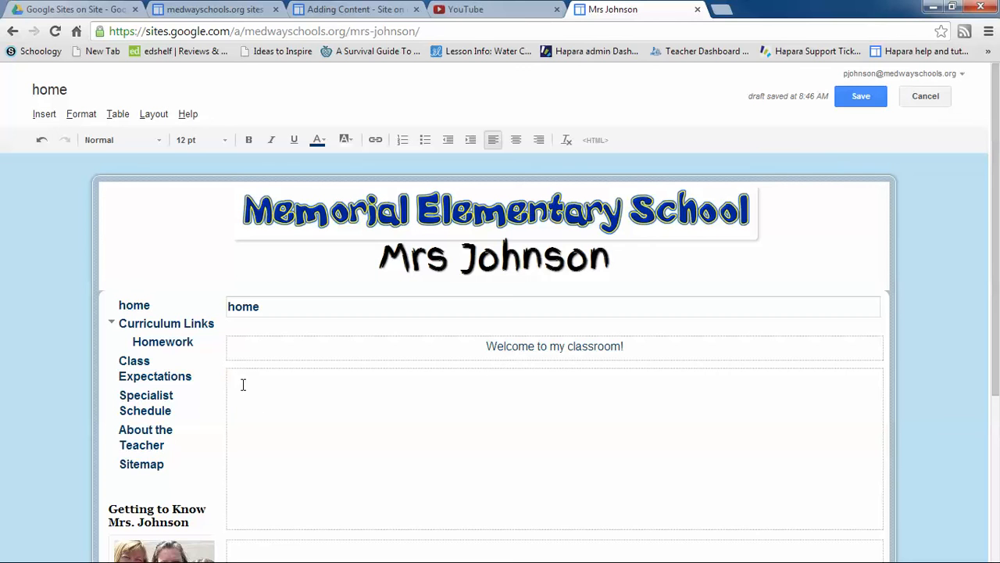
# Step: Switch to Google Drive in a new browser tab
pyautogui.click(723, 10)
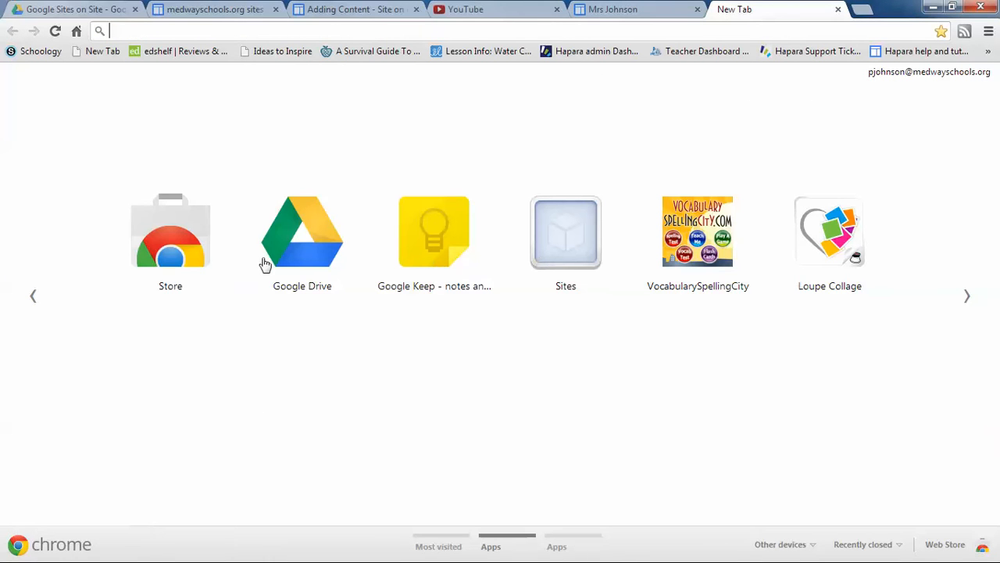
pyautogui.click(319, 261)
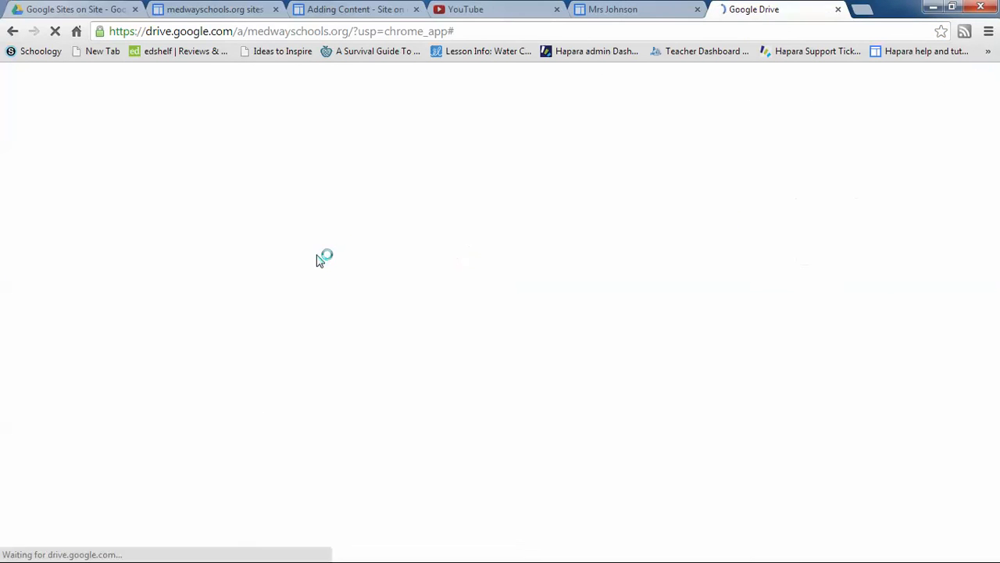
pyautogui.click(22, 195)
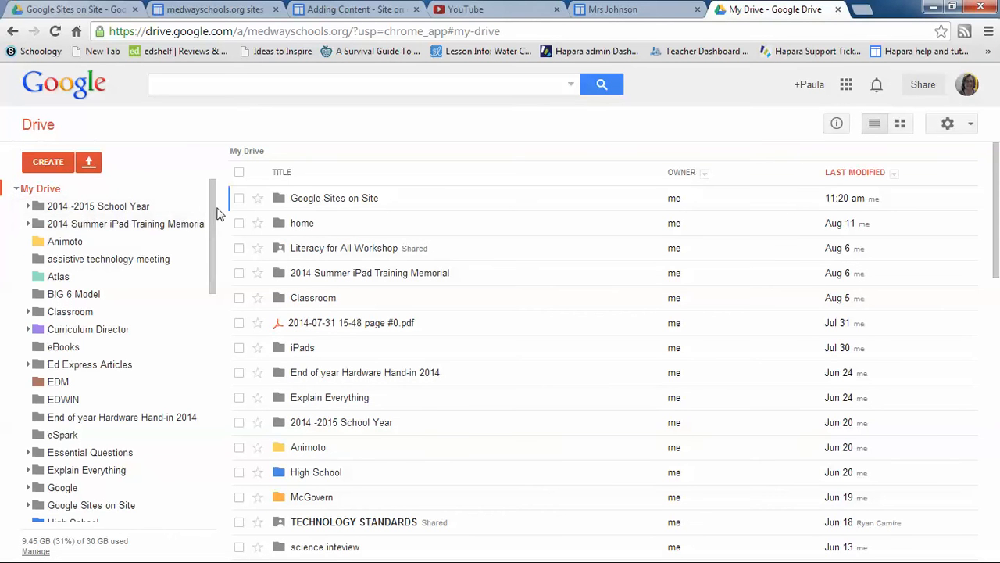
# Step: Open the document "Greeting on Home Page" from Google Sites on Site > Class Website > Home Page
pyautogui.moveTo(216, 213); pyautogui.dragTo(217, 301)
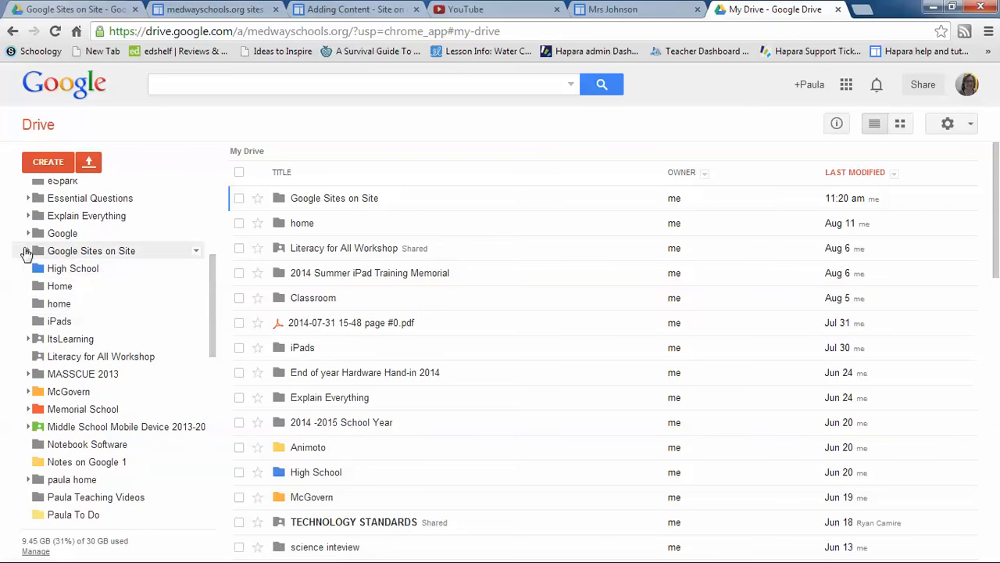
pyautogui.click(28, 250)
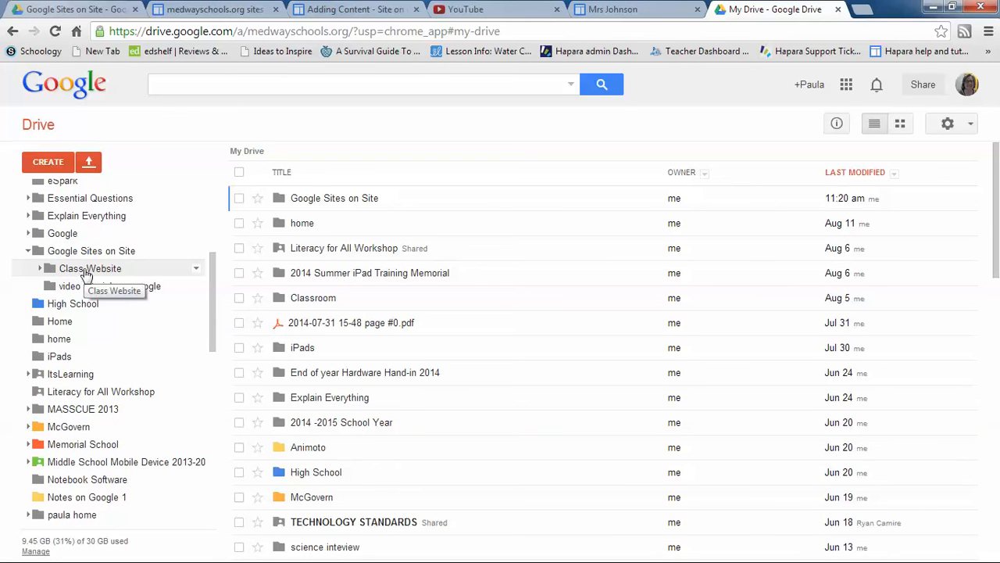
pyautogui.click(41, 270)
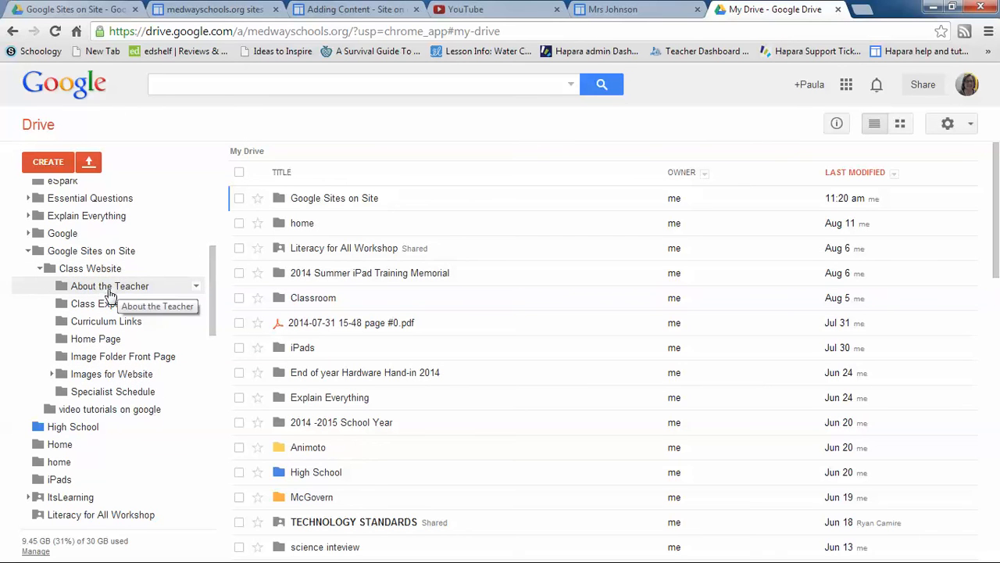
pyautogui.click(84, 339)
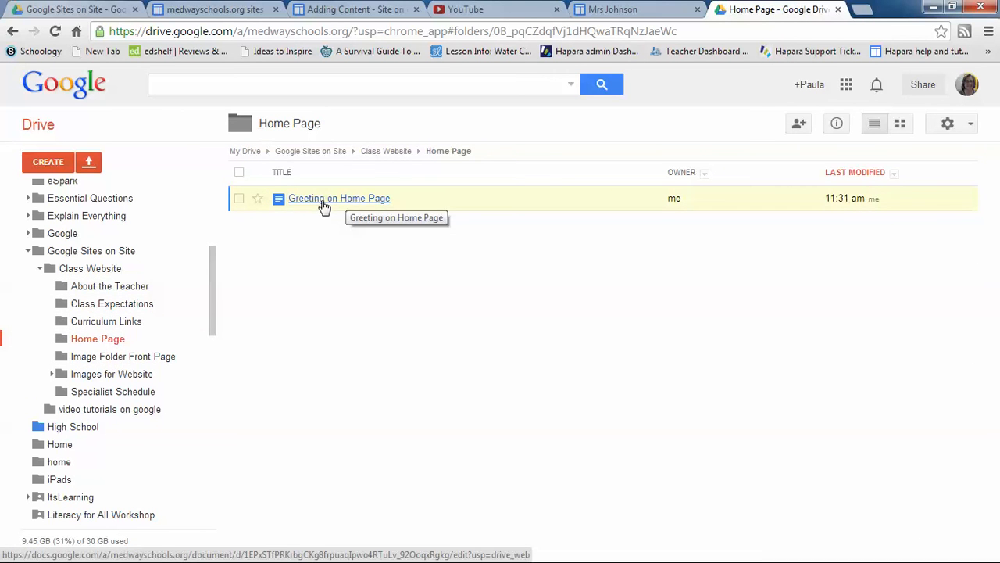
pyautogui.click(324, 201)
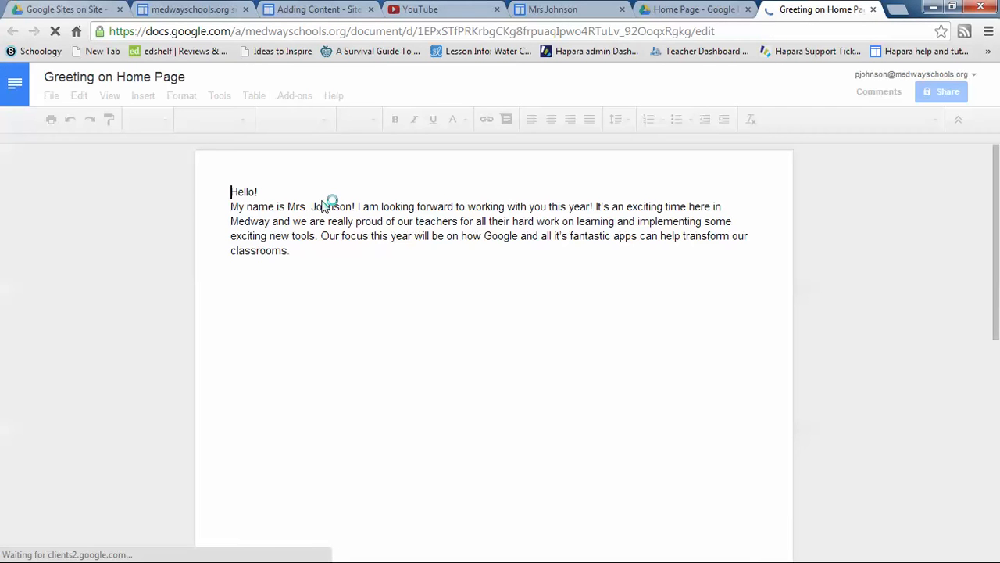
# Step: Copy the whole greeting text from the document and paste it into the empty section of the site's home page
pyautogui.moveTo(297, 262); pyautogui.dragTo(216, 188)
pyautogui.hotkey('ctrl', 'c')
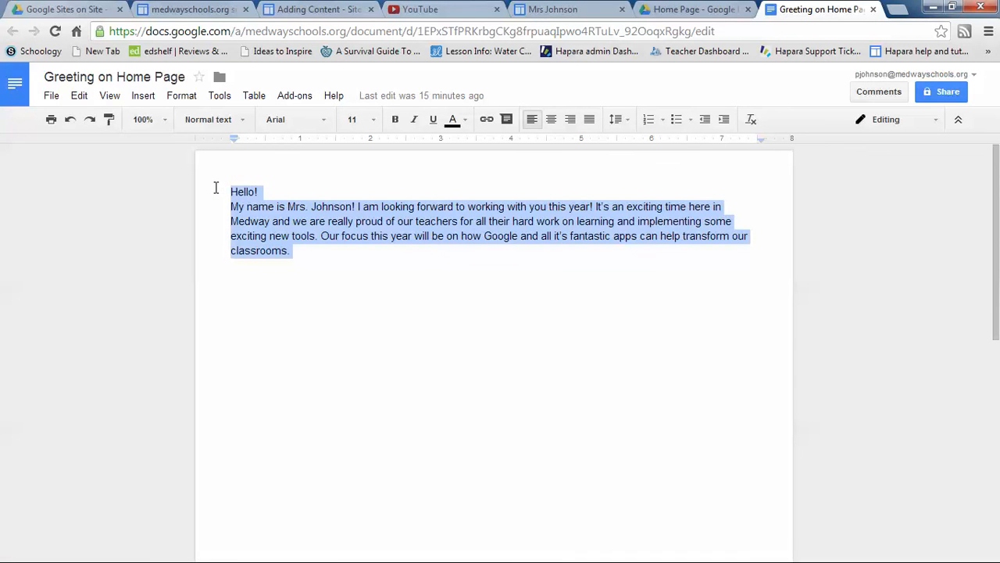
pyautogui.click(563, 11)
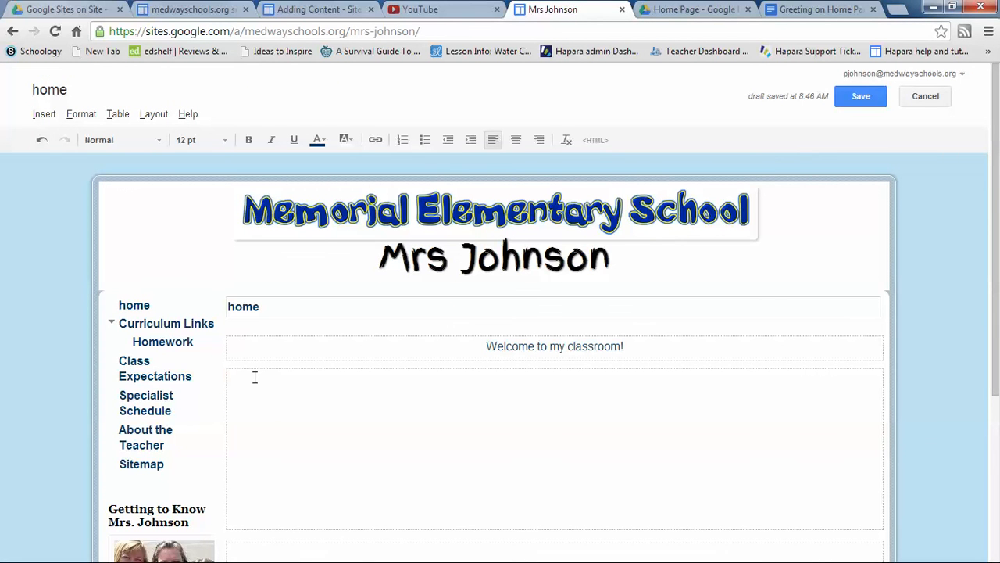
pyautogui.hotkey('ctrl', 'v')
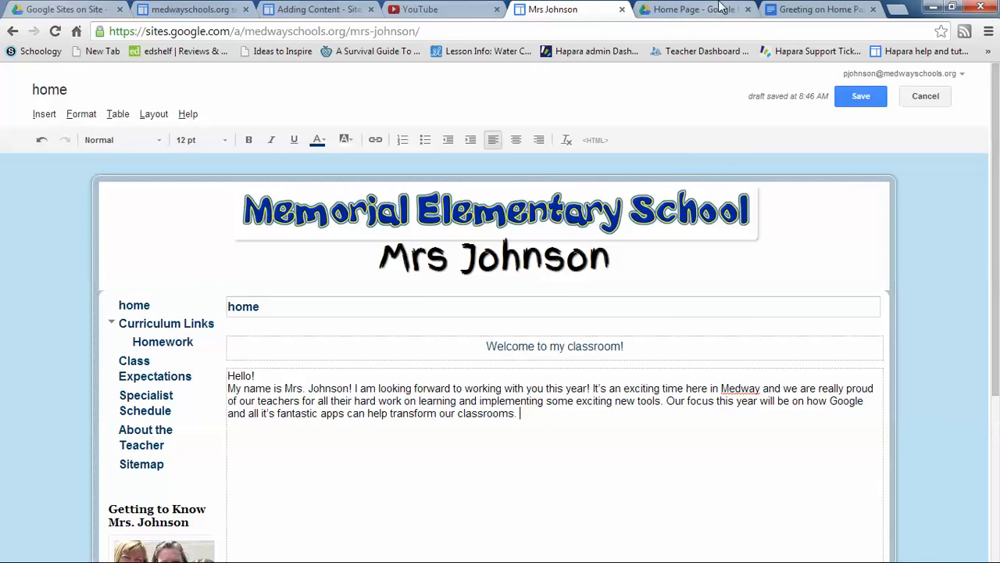
pyautogui.click(792, 13)
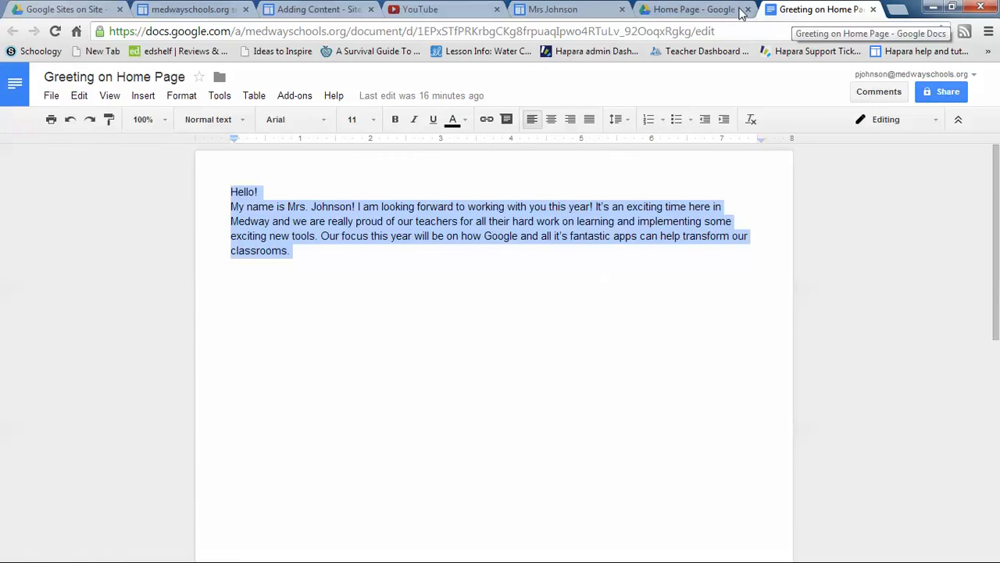
pyautogui.click(691, 12)
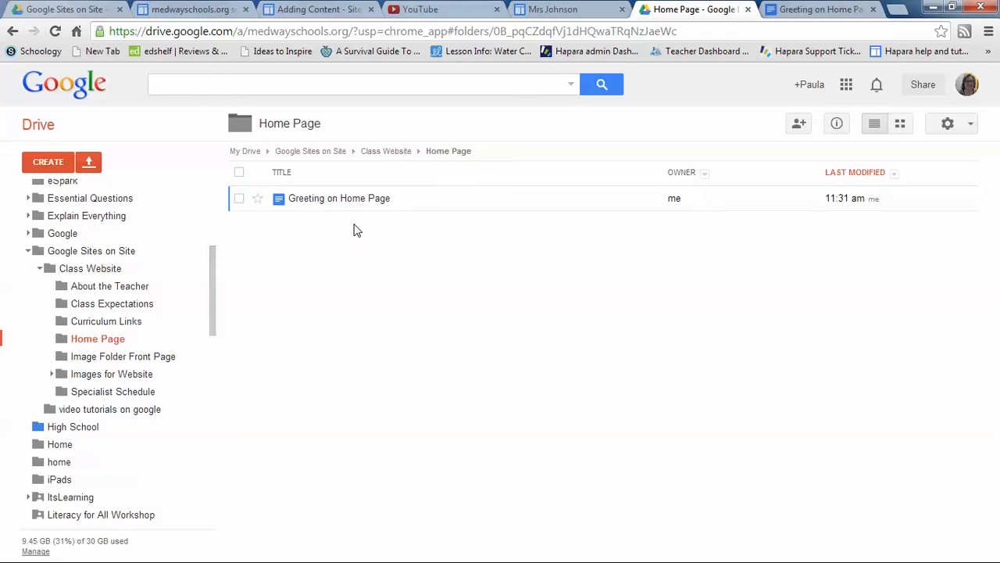
pyautogui.click(568, 16)
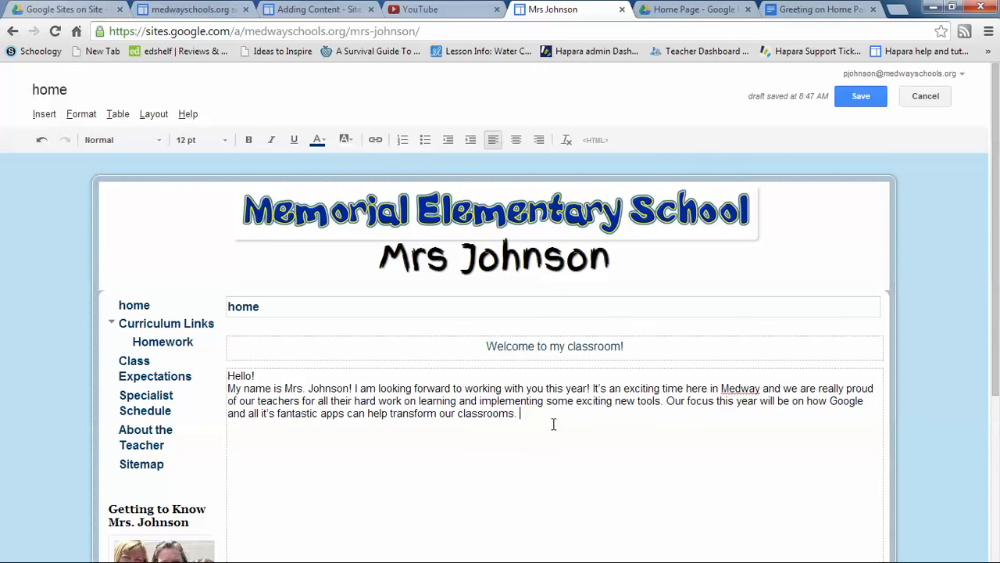
# Step: Change the home page layout to Two column and place the cursor in the empty second column
pyautogui.scroll(-1, 554, 424)
pyautogui.scroll(1, 553, 424)
pyautogui.scroll(-1, 526, 419)
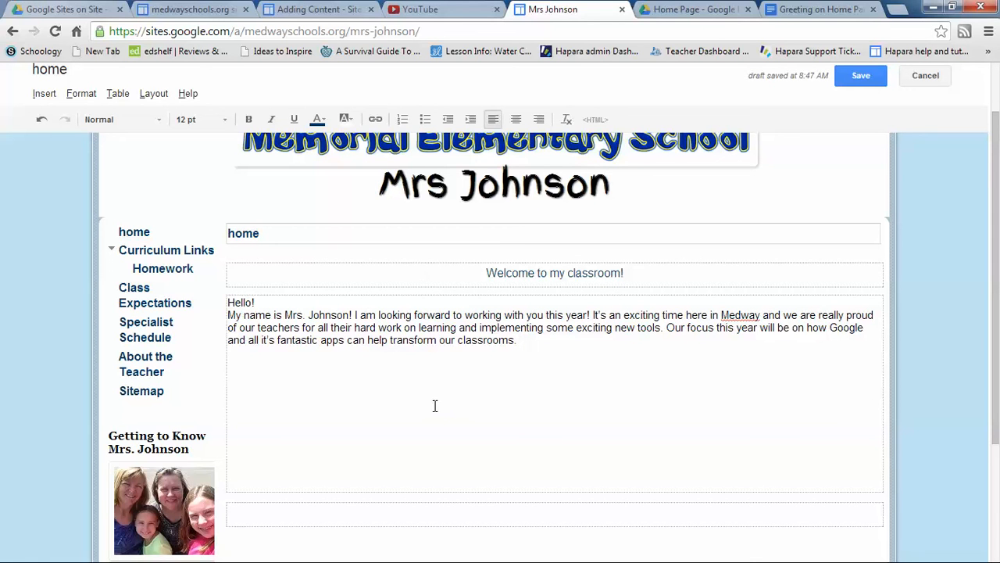
pyautogui.click(407, 518)
pyautogui.click(160, 94)
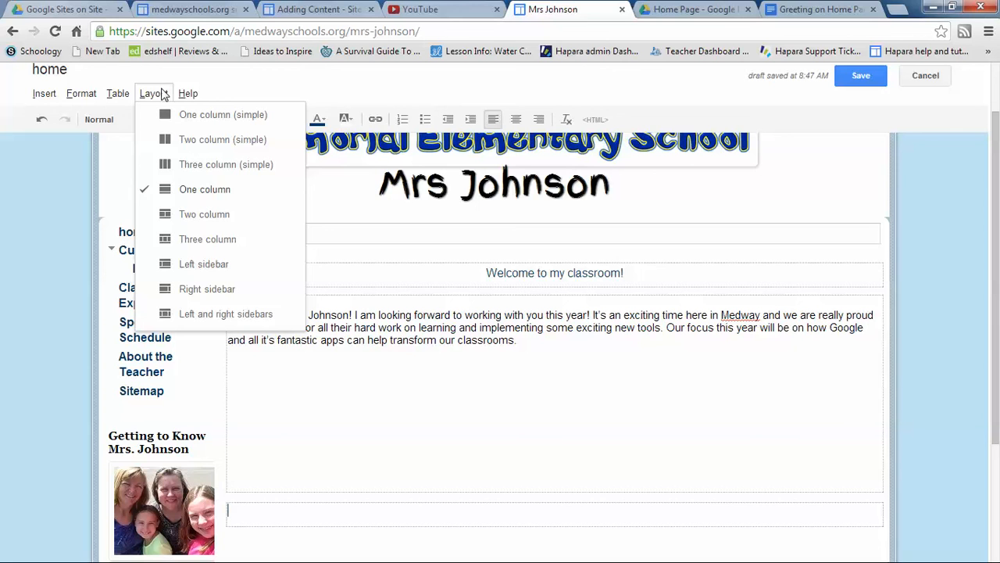
pyautogui.click(195, 222)
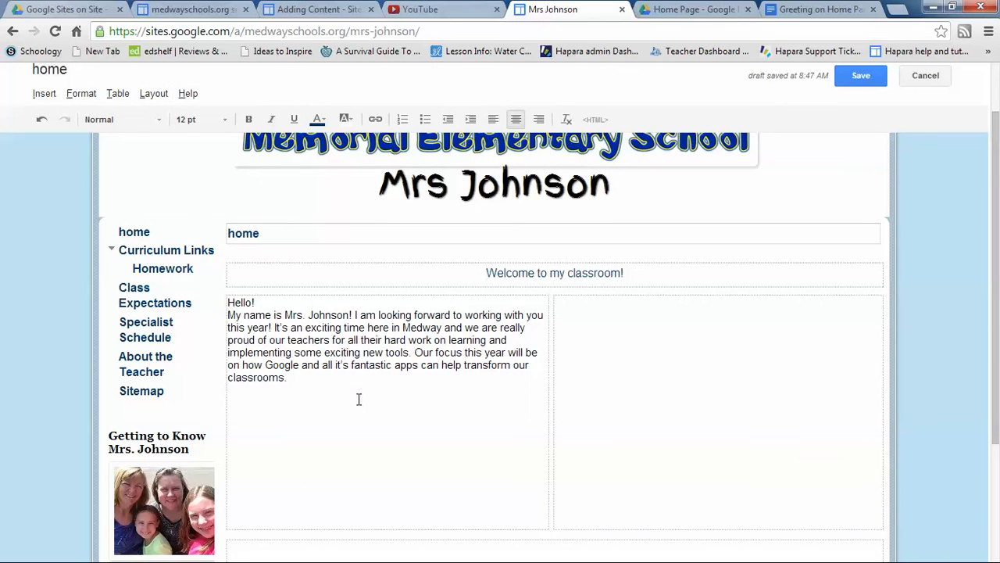
pyautogui.click(648, 345)
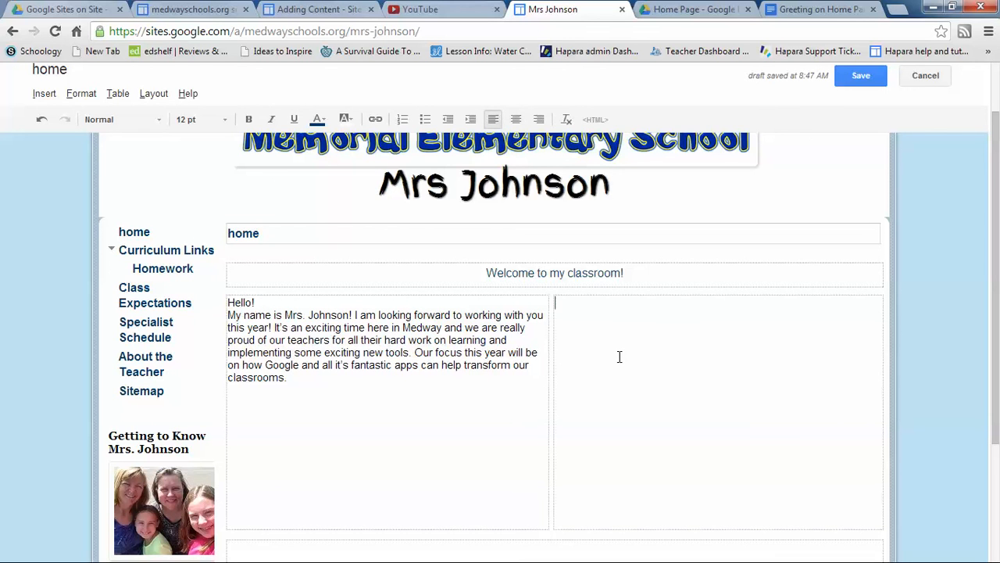
# Step: Try the Three column layout on the home page and return to the Two column layout
pyautogui.click(155, 93)
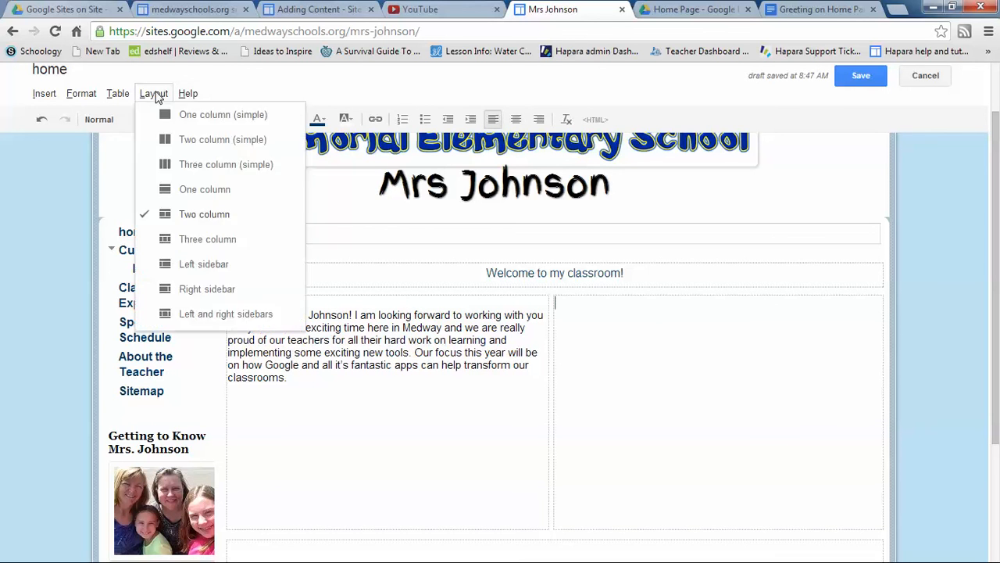
pyautogui.click(167, 240)
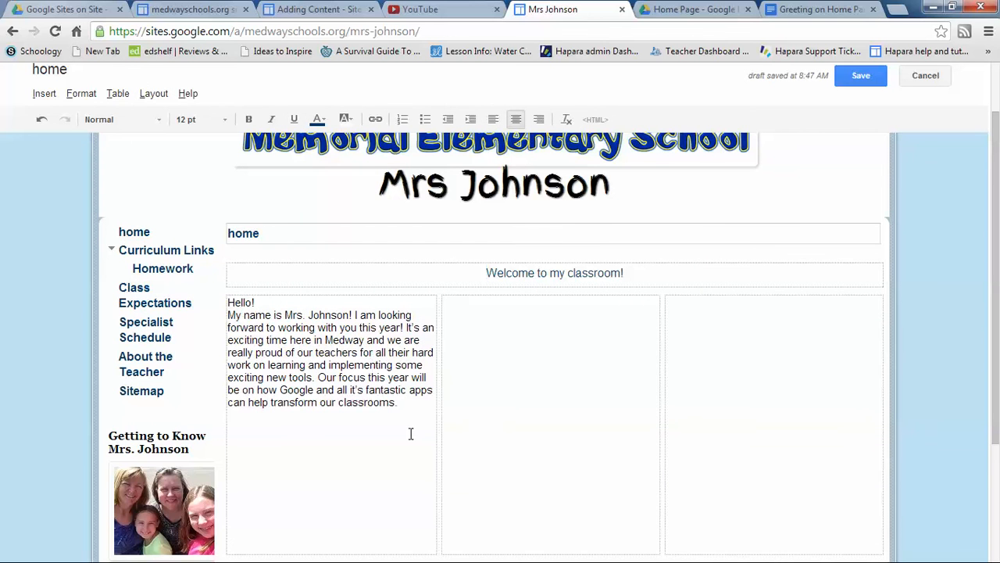
pyautogui.click(146, 95)
pyautogui.click(174, 215)
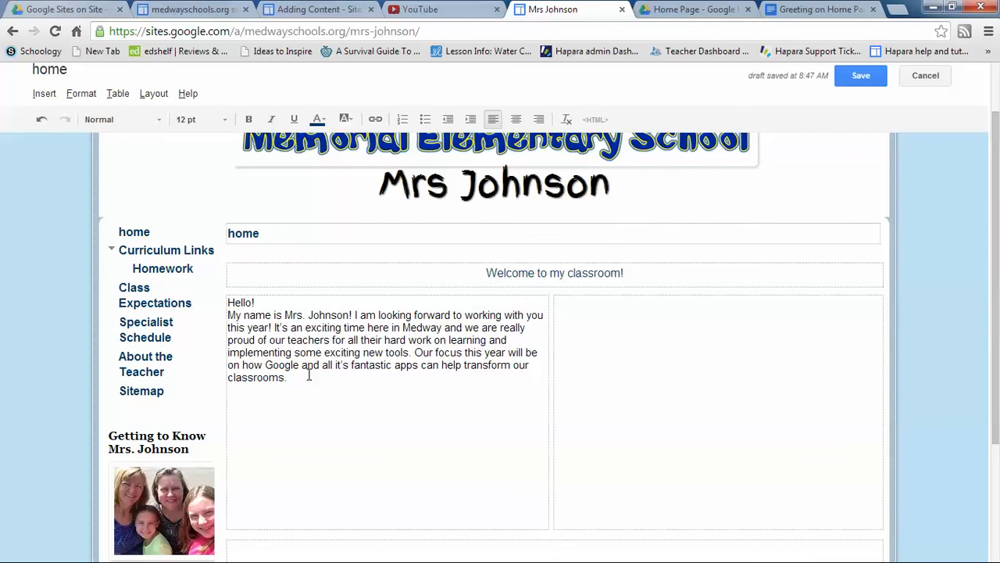
# Step: Save the edited home page
pyautogui.scroll(1, 565, 380)
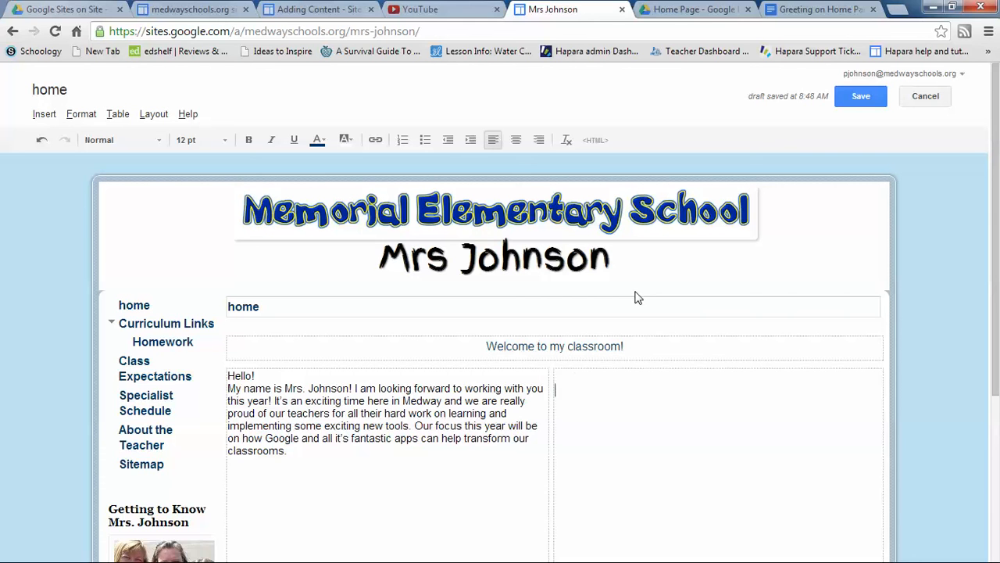
pyautogui.click(858, 94)
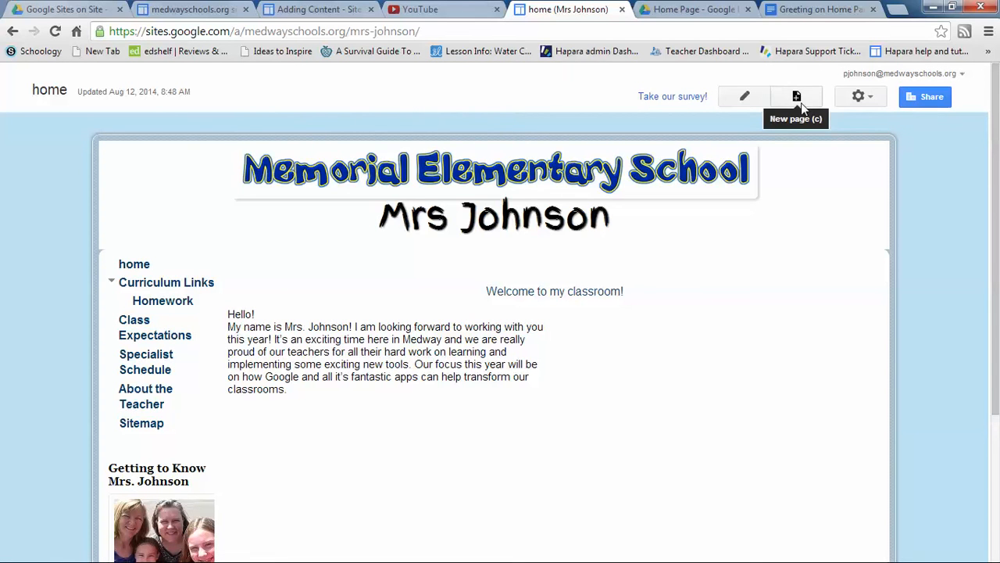
pyautogui.click(874, 100)
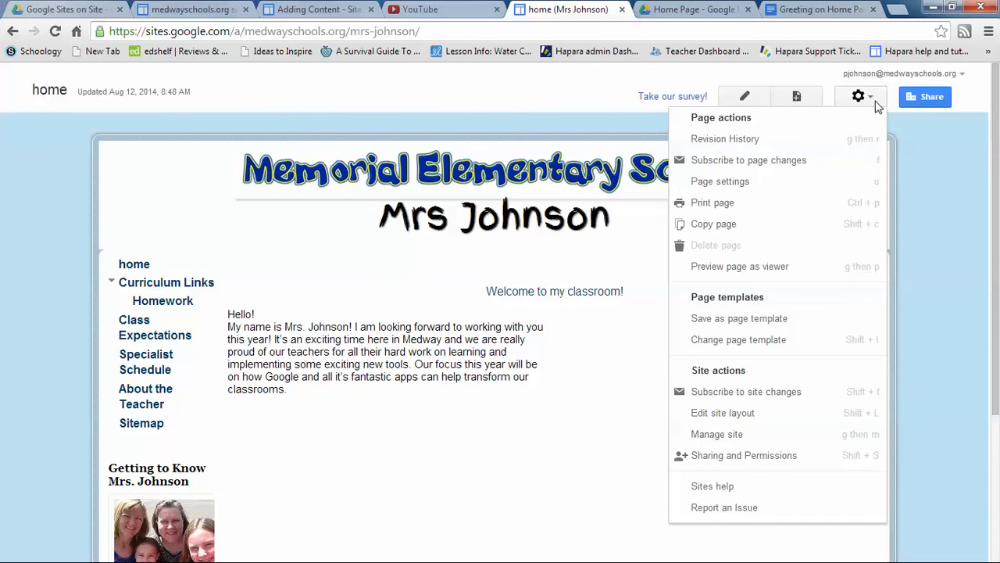
pyautogui.click(372, 423)
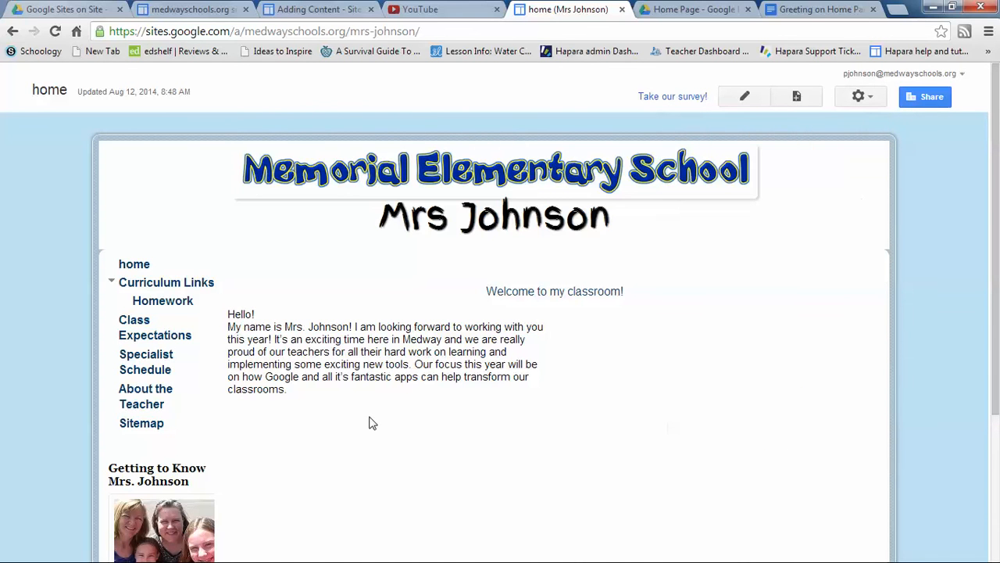